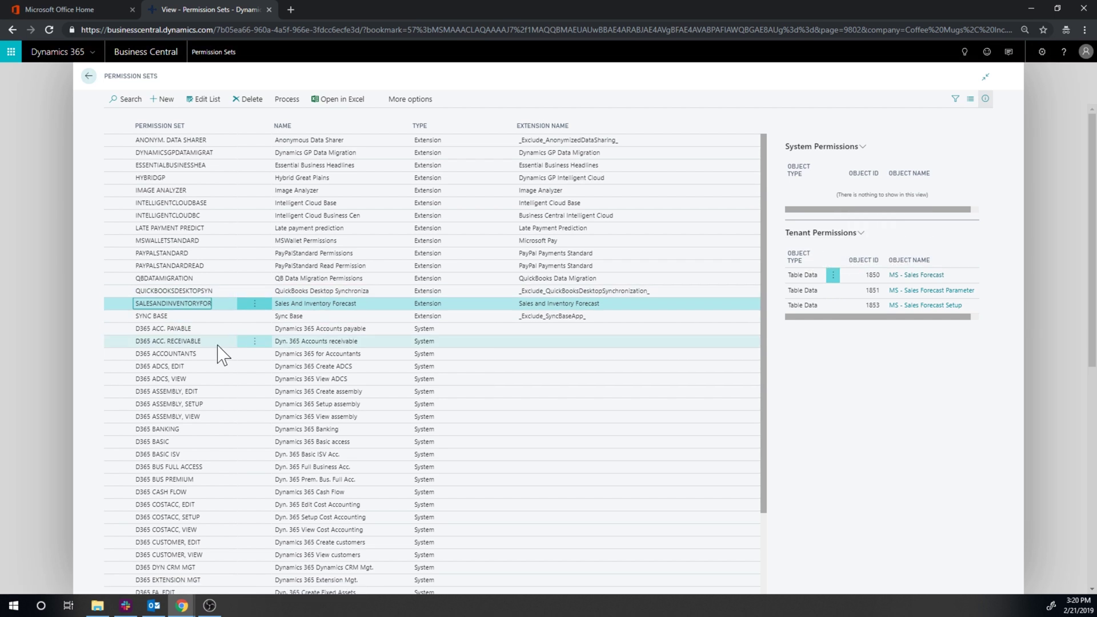
Select the D365 BANKING permission set and look through the system permissions it contains
{"action": "scroll", "coordinate": [209, 368], "scroll_direction": "down", "scroll_amount": 2}
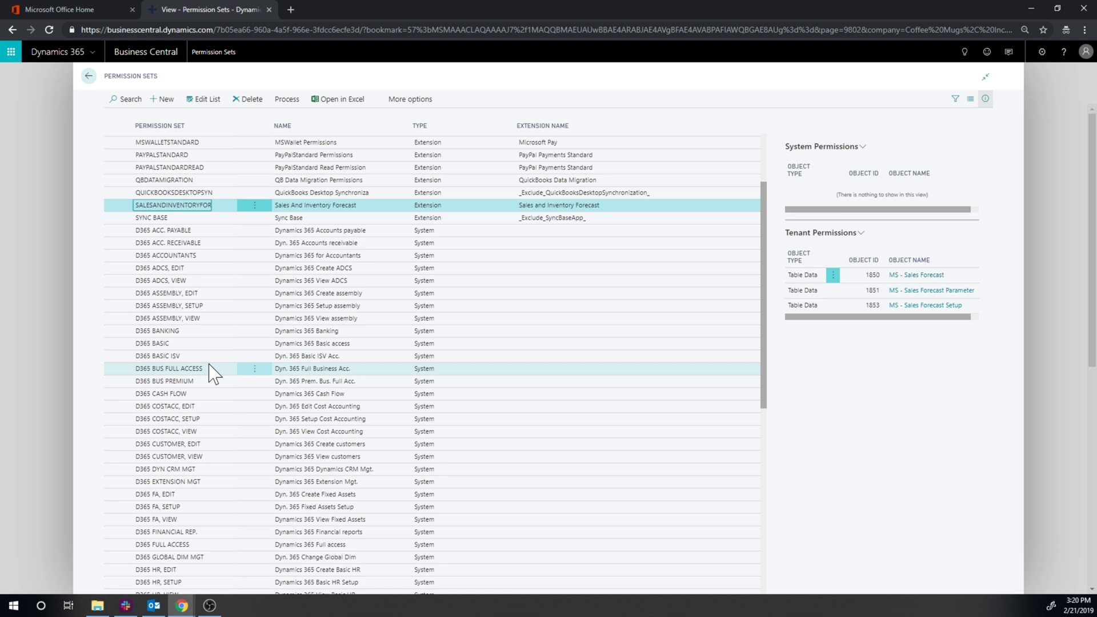
{"action": "left_click", "coordinate": [181, 332]}
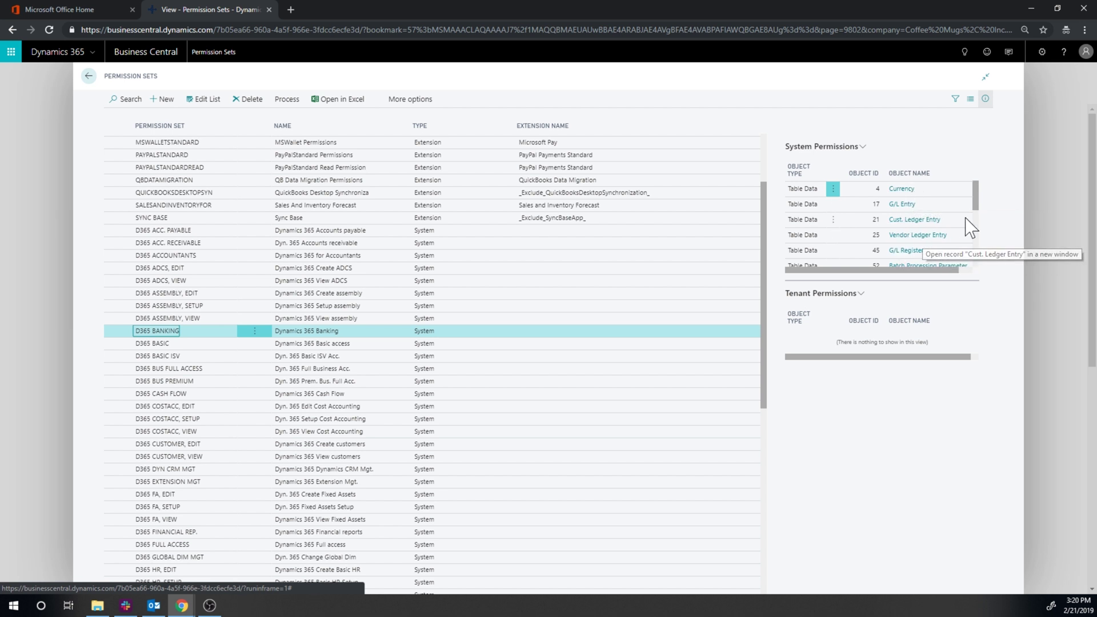
{"action": "mouse_move", "coordinate": [975, 197]}
{"action": "left_mouse_down"}
{"action": "mouse_move", "coordinate": [970, 255]}
{"action": "mouse_move", "coordinate": [974, 191]}
{"action": "left_mouse_up"}
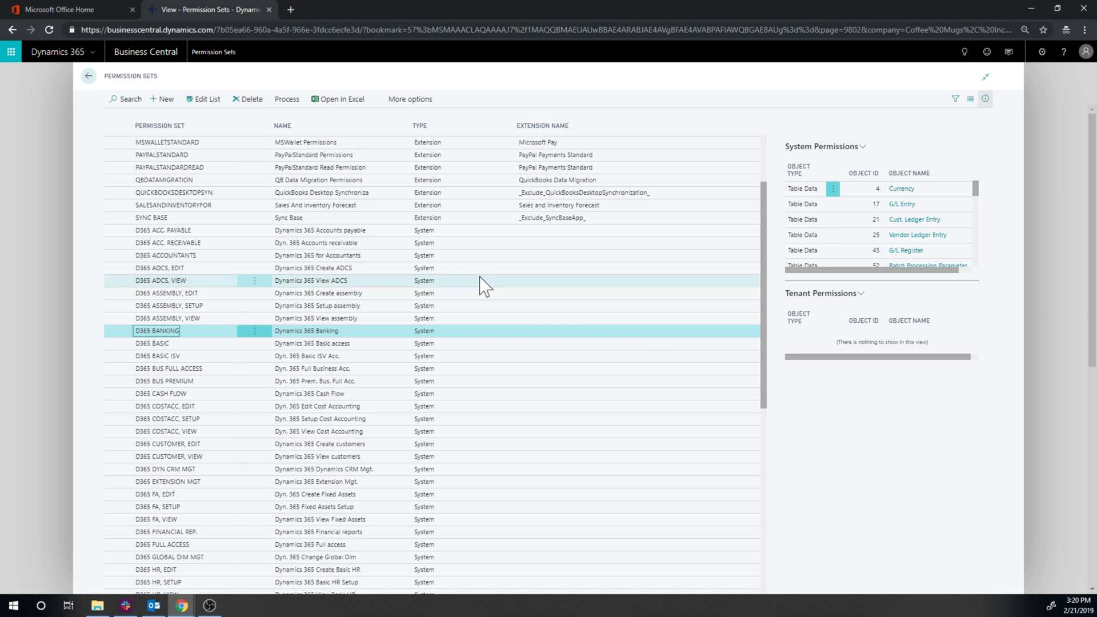
Open the detailed permissions of D365 BANKING, review the read, insert, modify and delete rights, and return to the permission sets
{"action": "left_click", "coordinate": [413, 101]}
{"action": "left_click", "coordinate": [401, 101]}
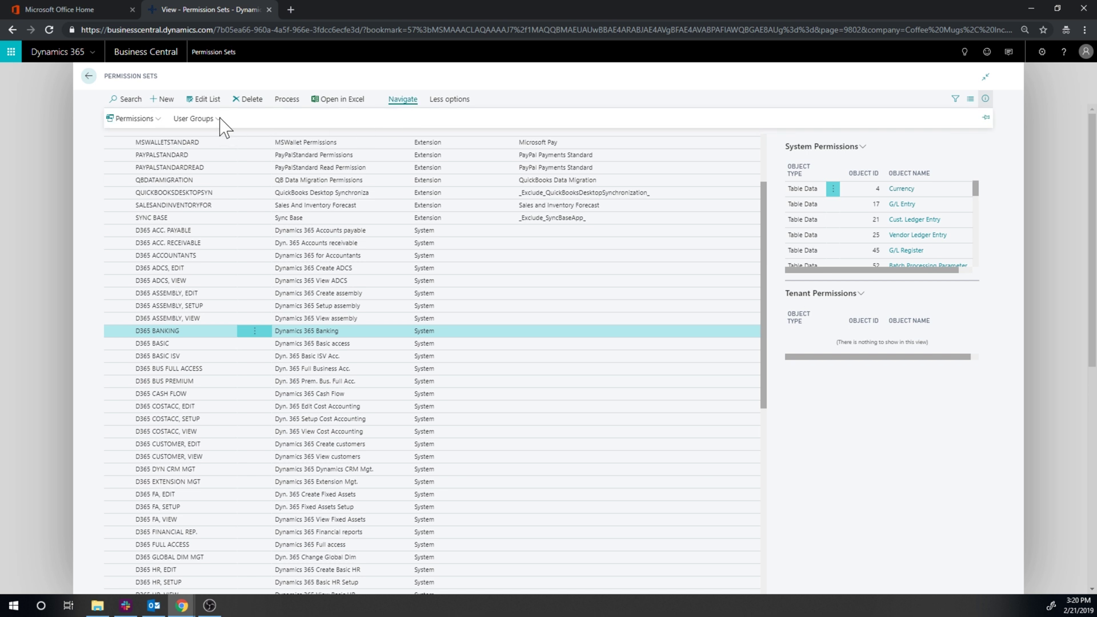
{"action": "left_click", "coordinate": [136, 119]}
{"action": "left_click", "coordinate": [141, 137]}
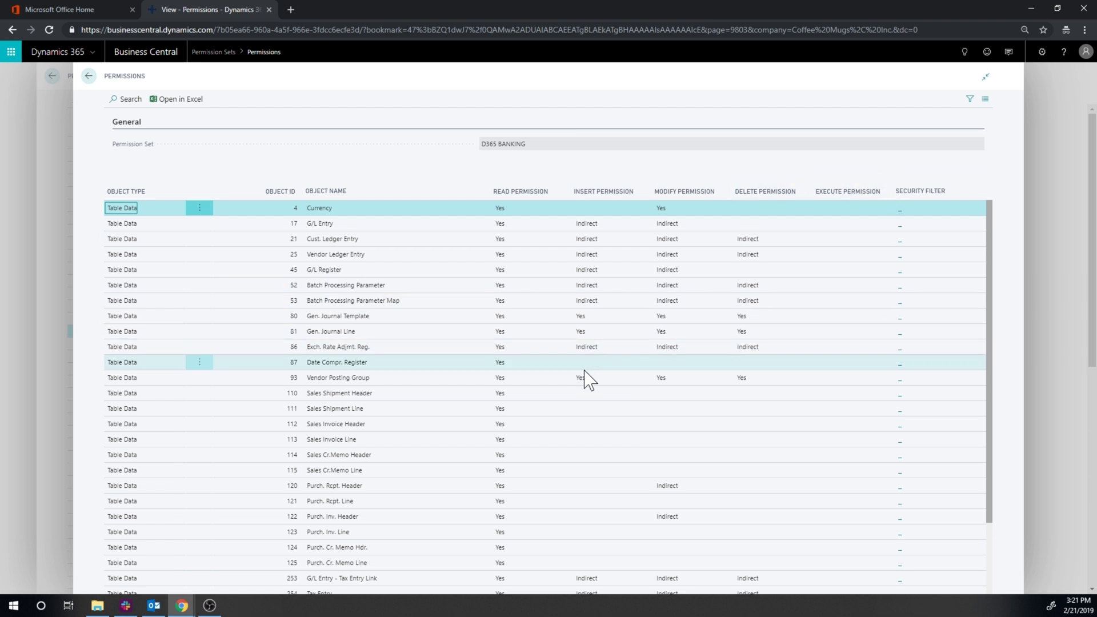
{"action": "scroll", "coordinate": [589, 436], "scroll_direction": "down", "scroll_amount": 2}
{"action": "scroll", "coordinate": [560, 422], "scroll_direction": "down", "scroll_amount": 3}
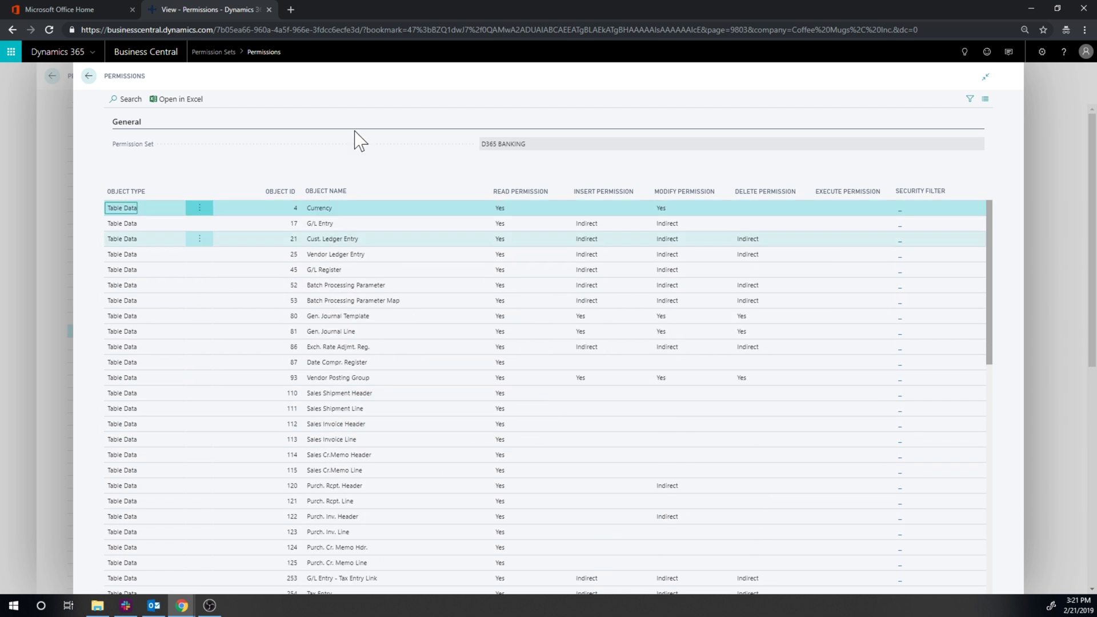
{"action": "left_click", "coordinate": [88, 76]}
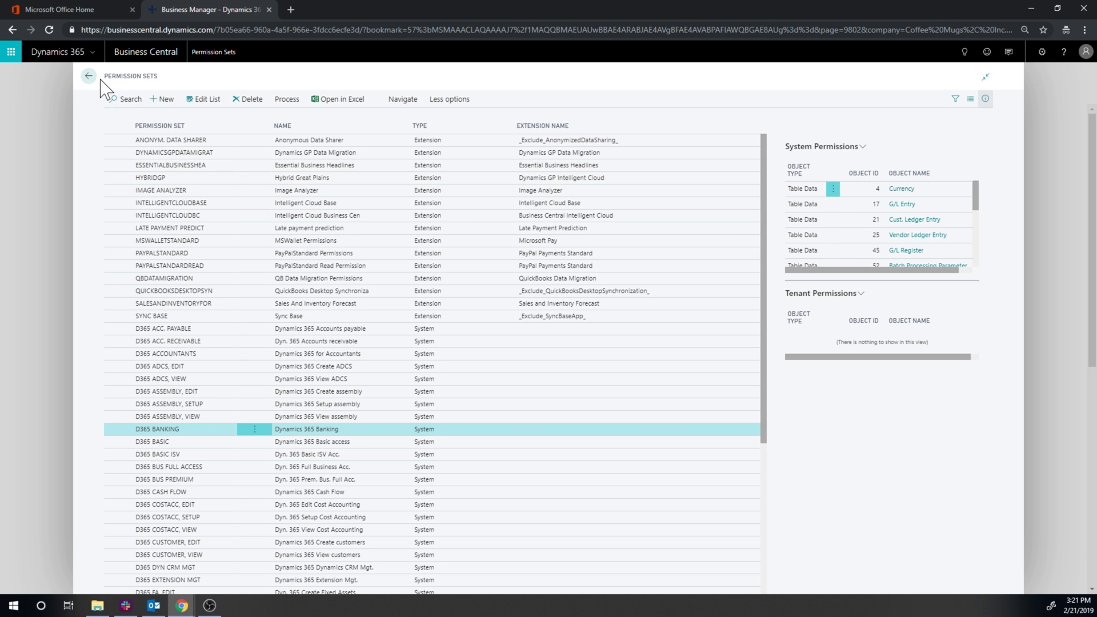
Go to the user groups list, review the permission sets assigned to the D365 ACCOUNTANTS group, and return to the list
{"action": "left_click", "coordinate": [403, 100]}
{"action": "left_click", "coordinate": [209, 119]}
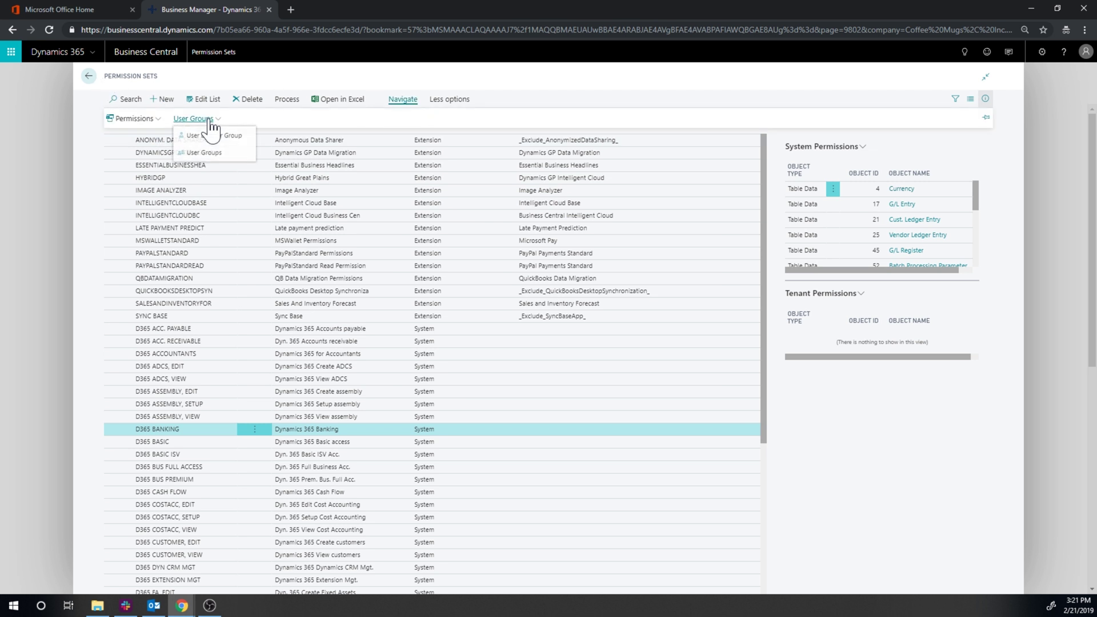
{"action": "left_click", "coordinate": [219, 152]}
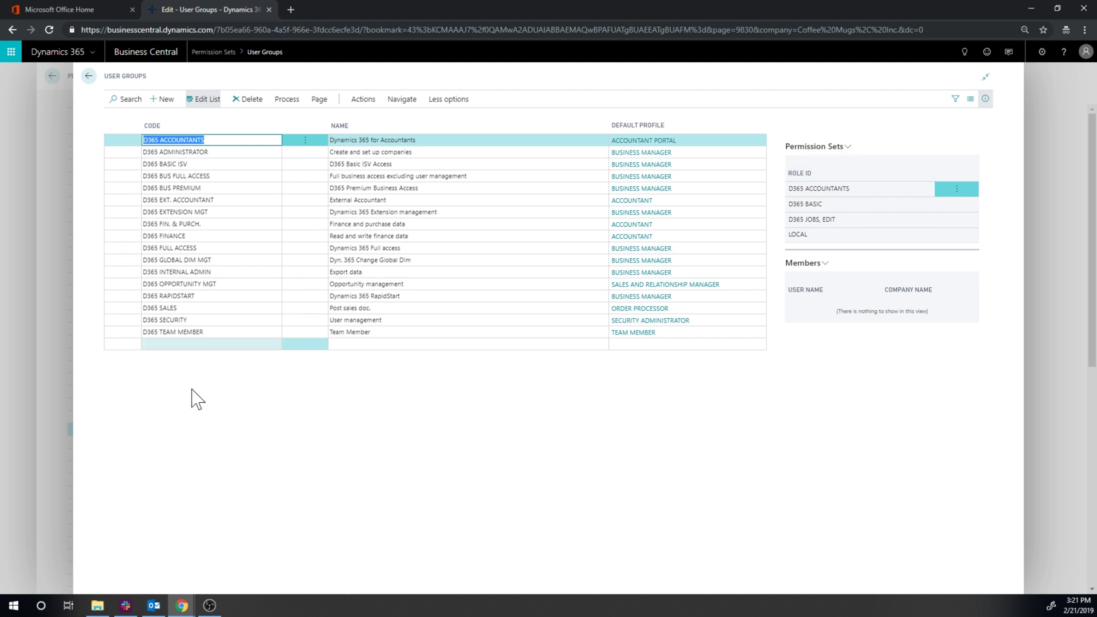
{"action": "left_click", "coordinate": [402, 102]}
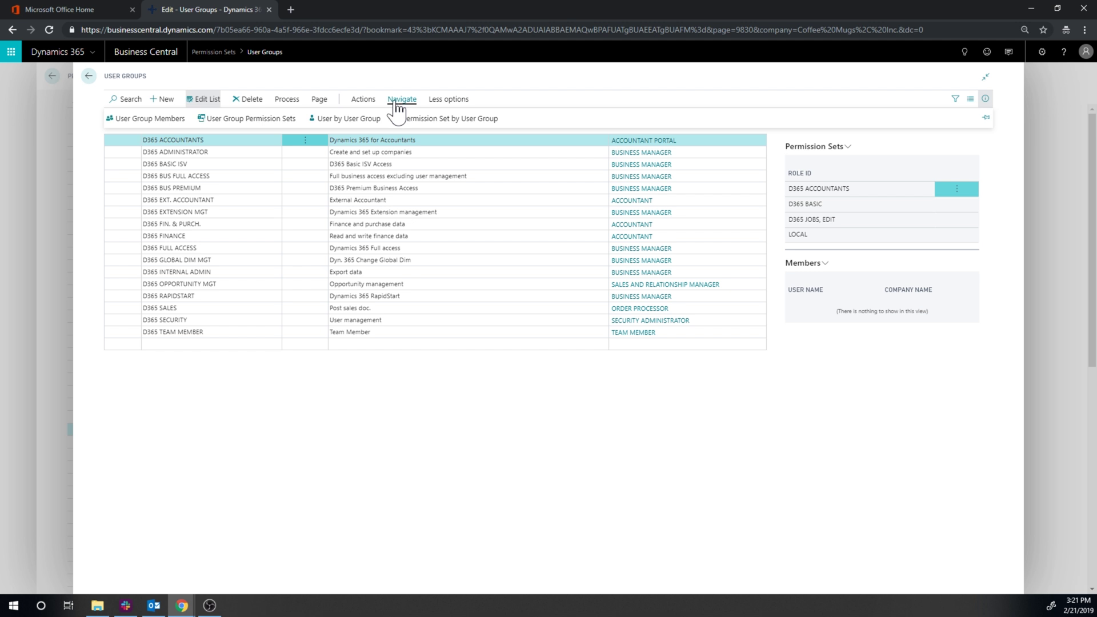
{"action": "left_click", "coordinate": [258, 120]}
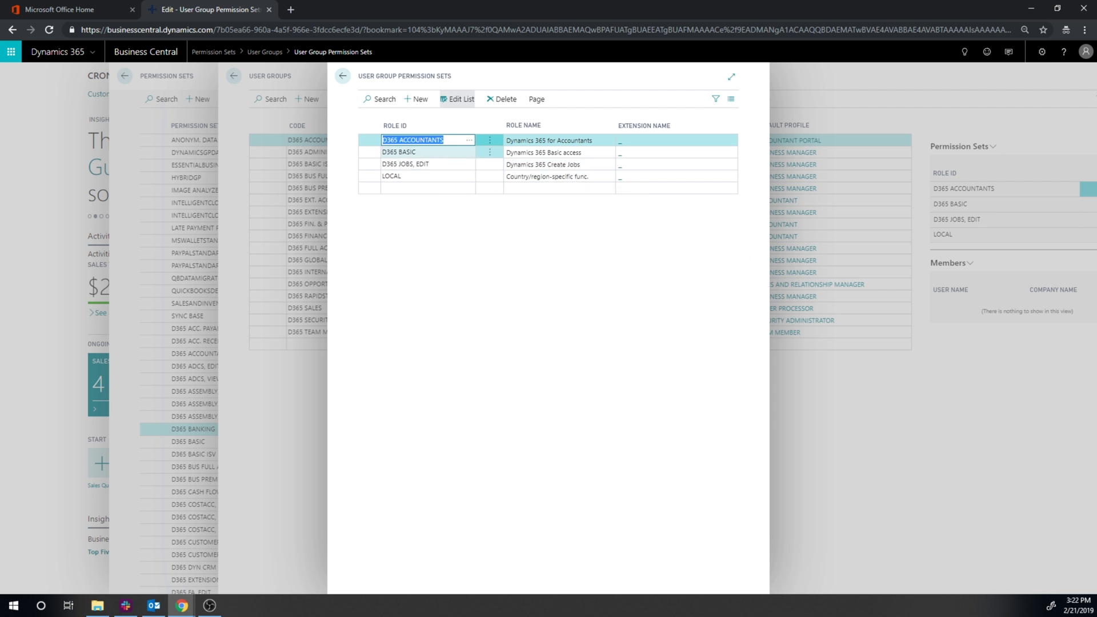
{"action": "left_click", "coordinate": [342, 76]}
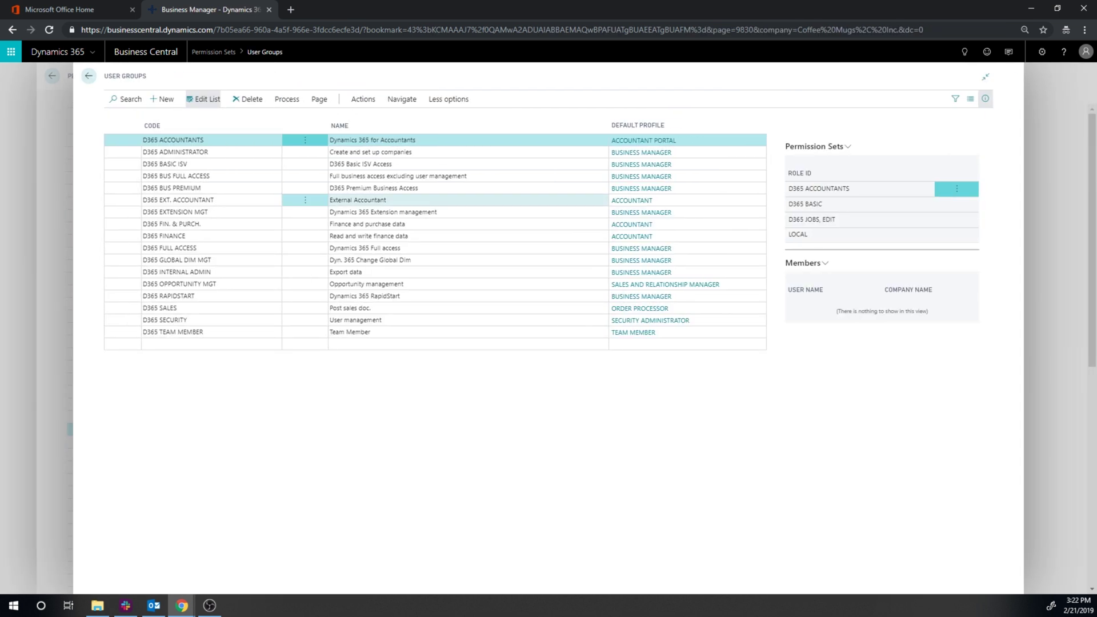
Review the Permission Set by User Group matrix to compare the groups' permission sets, and return to the user groups
{"action": "left_click", "coordinate": [406, 101]}
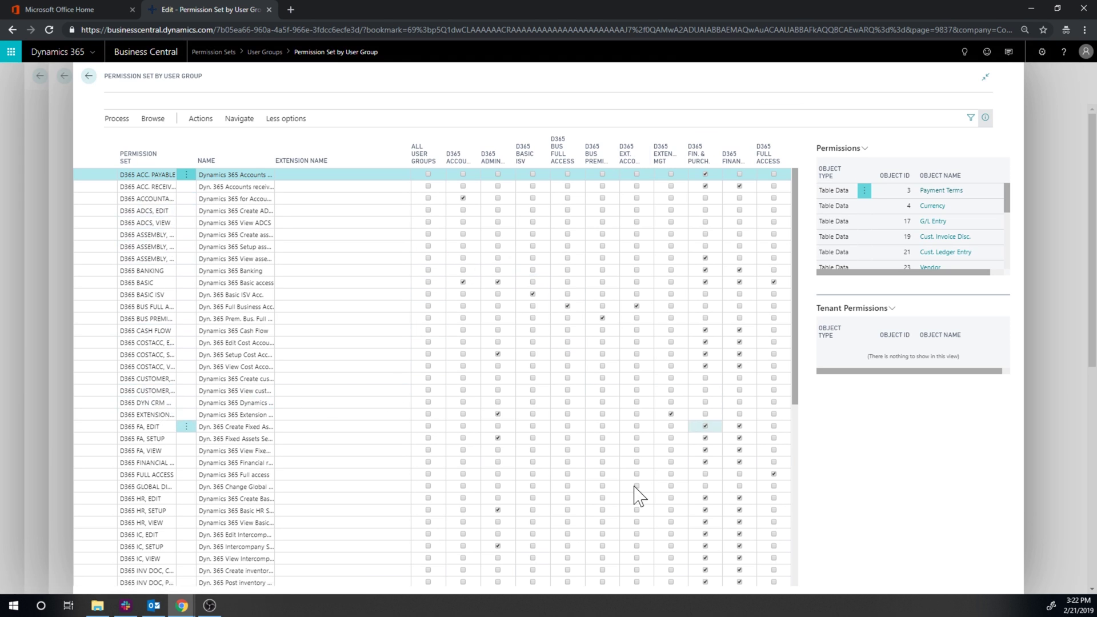
{"action": "scroll", "coordinate": [463, 428], "scroll_direction": "down", "scroll_amount": 5}
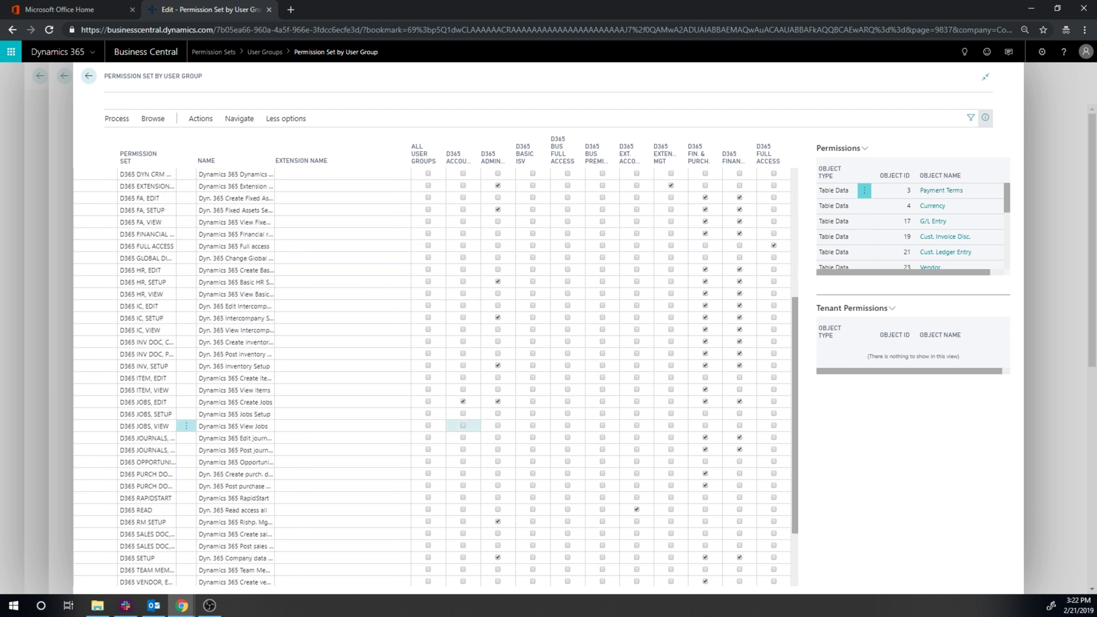
{"action": "scroll", "coordinate": [463, 425], "scroll_direction": "up", "scroll_amount": 5}
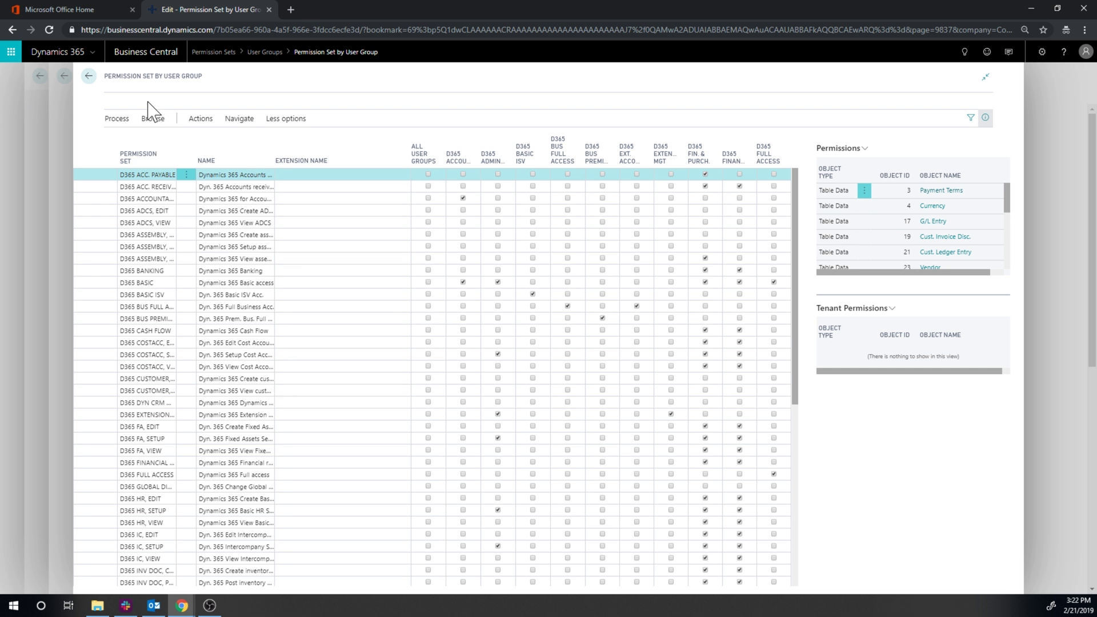
{"action": "left_click", "coordinate": [89, 76]}
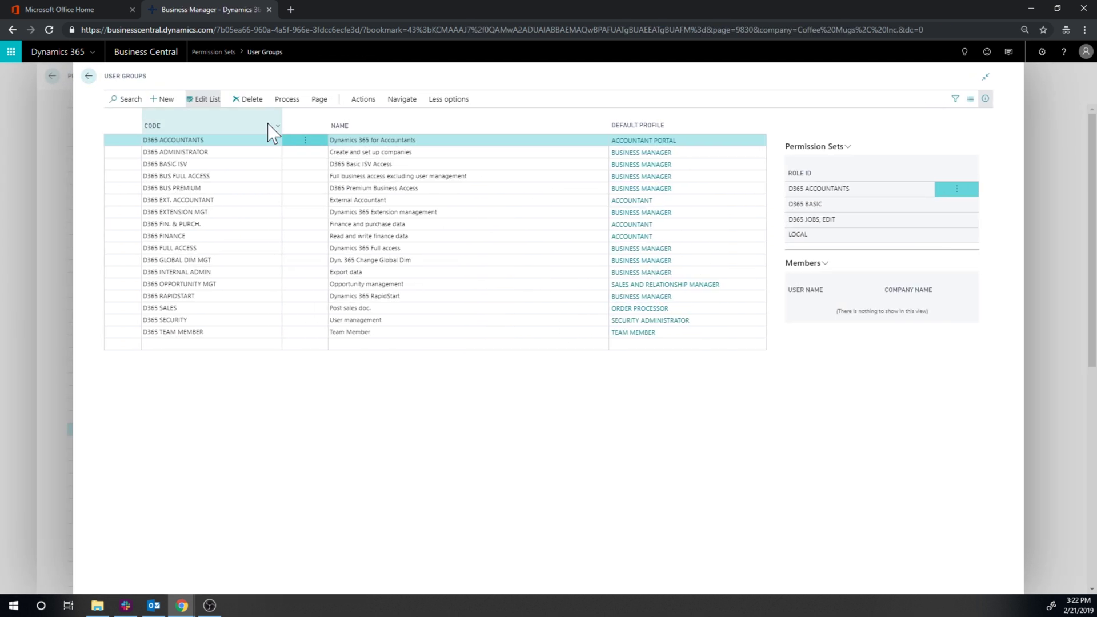
Review the User by User Group matrix for Coffee Mugs, Inc., and return to the home page
{"action": "left_click", "coordinate": [396, 101]}
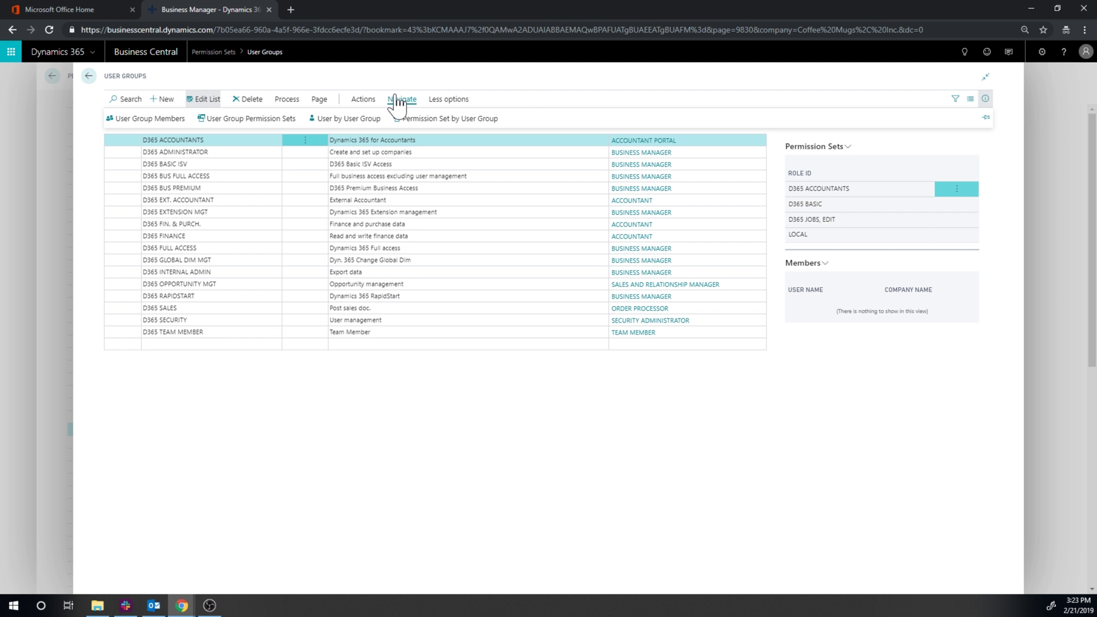
{"action": "left_click", "coordinate": [348, 118]}
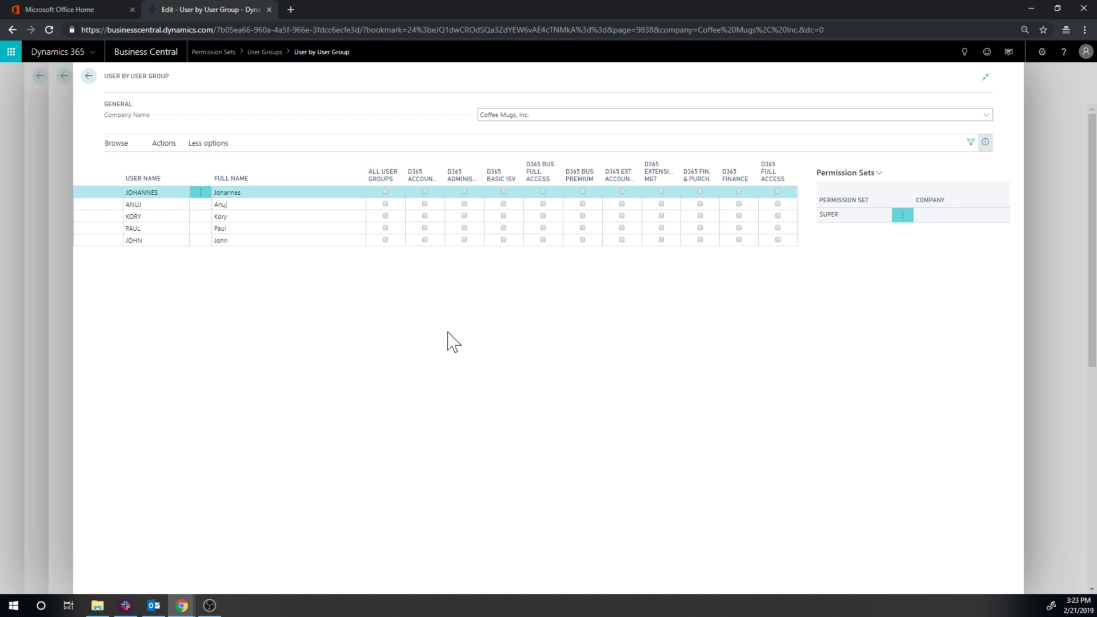
{"action": "left_click", "coordinate": [89, 76]}
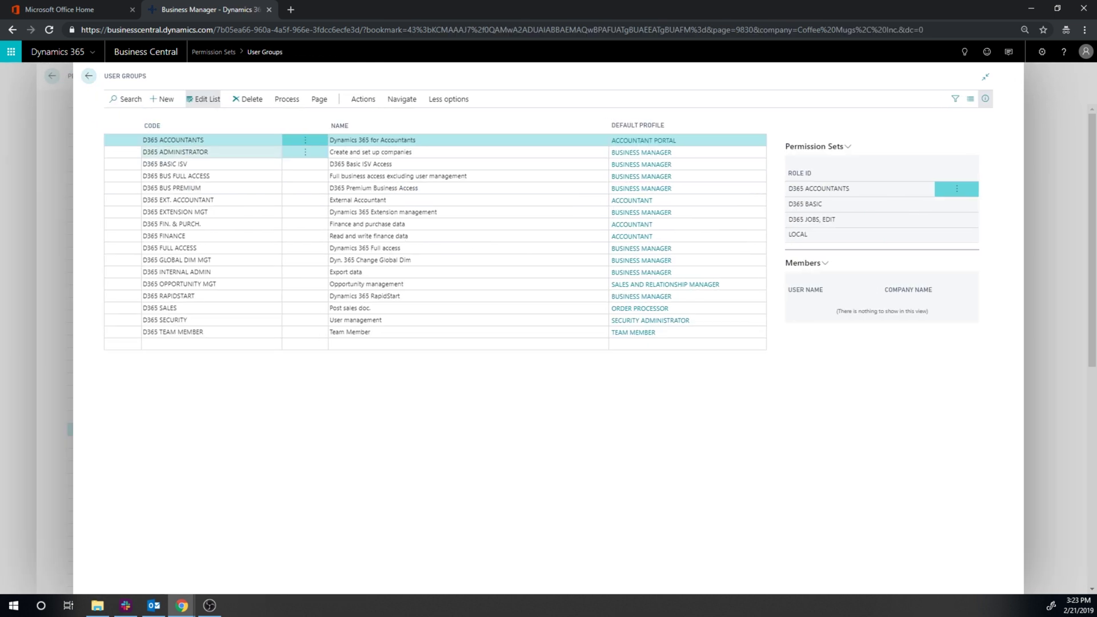
{"action": "left_click", "coordinate": [93, 75]}
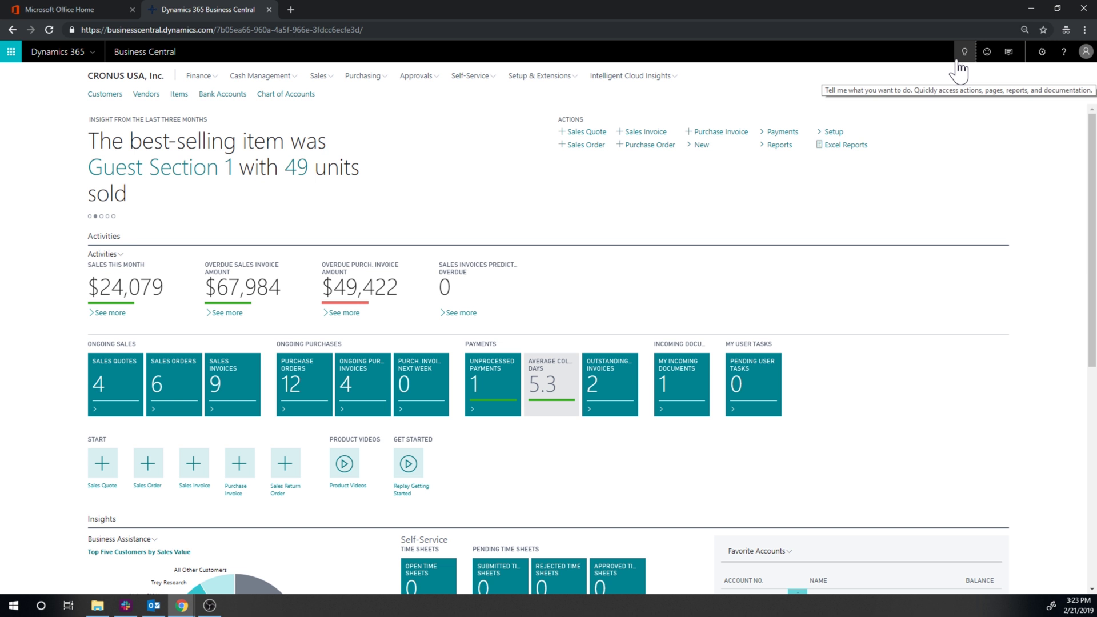
Find the Effective Permissions page, examine the user's direct and indirect rights per object in Coffee Mugs, Inc., and close it
{"action": "left_click", "coordinate": [965, 52]}
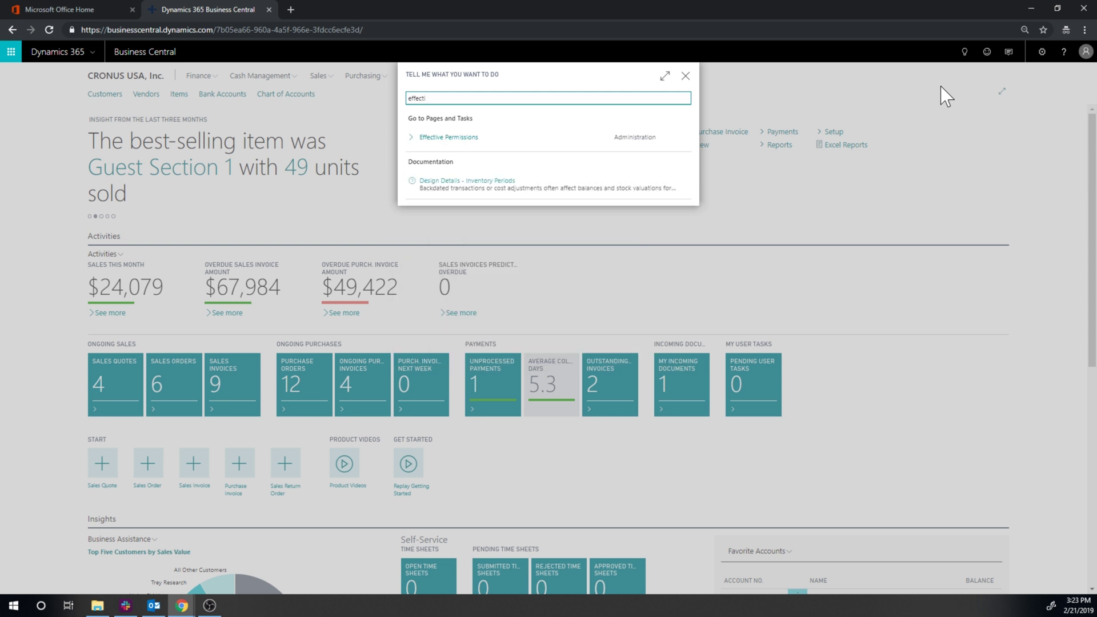
{"action": "left_click", "coordinate": [467, 140]}
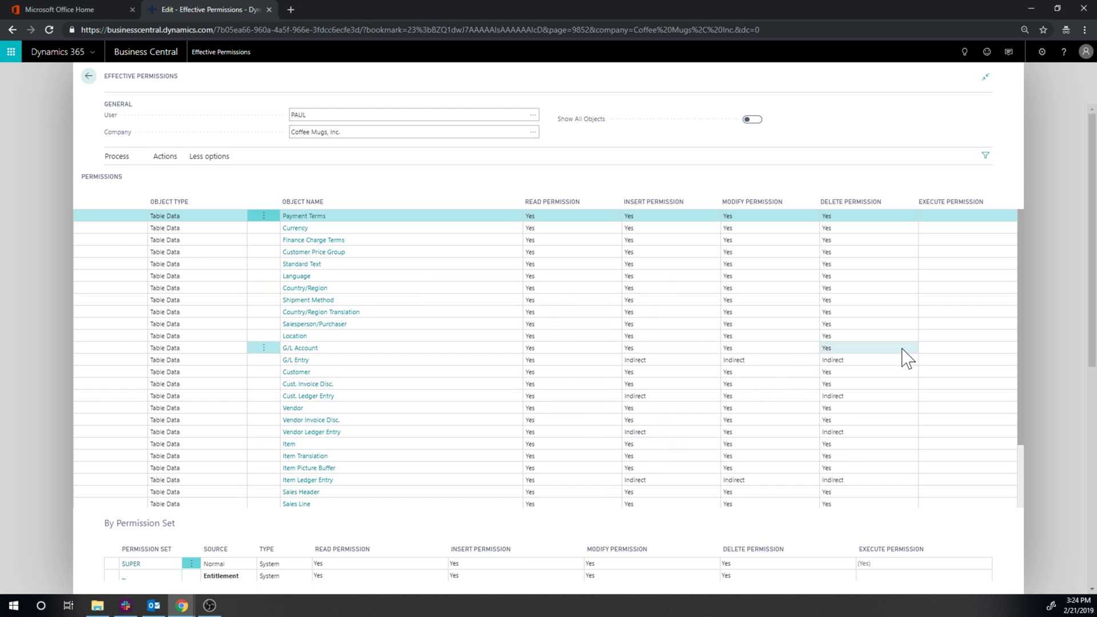
{"action": "left_click_drag", "start_coordinate": [1020, 331], "coordinate": [1021, 368]}
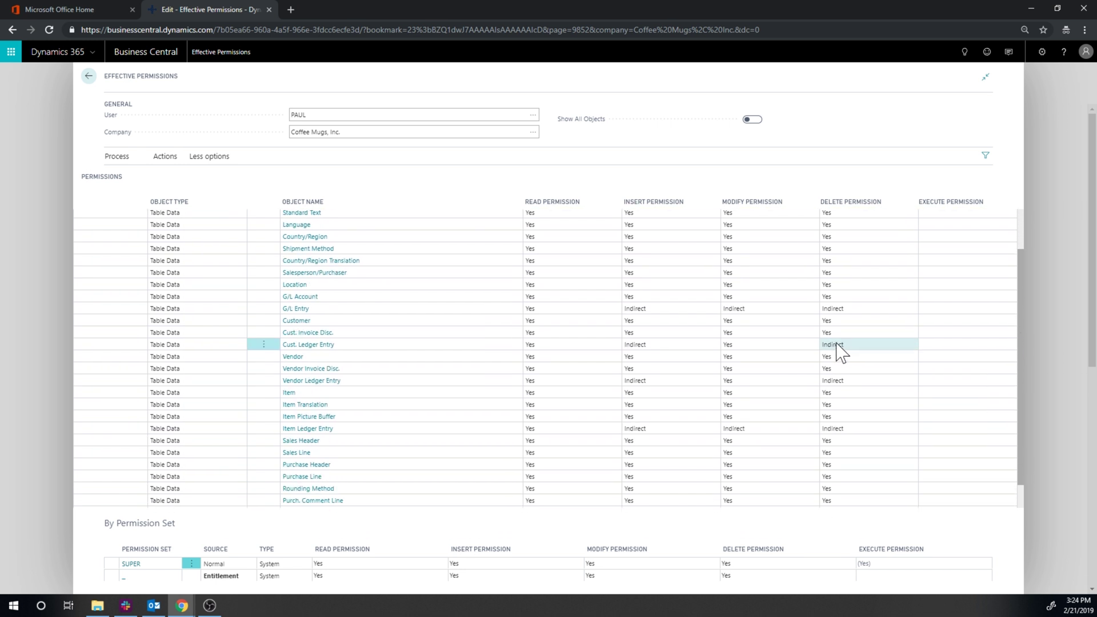
{"action": "left_click", "coordinate": [553, 323]}
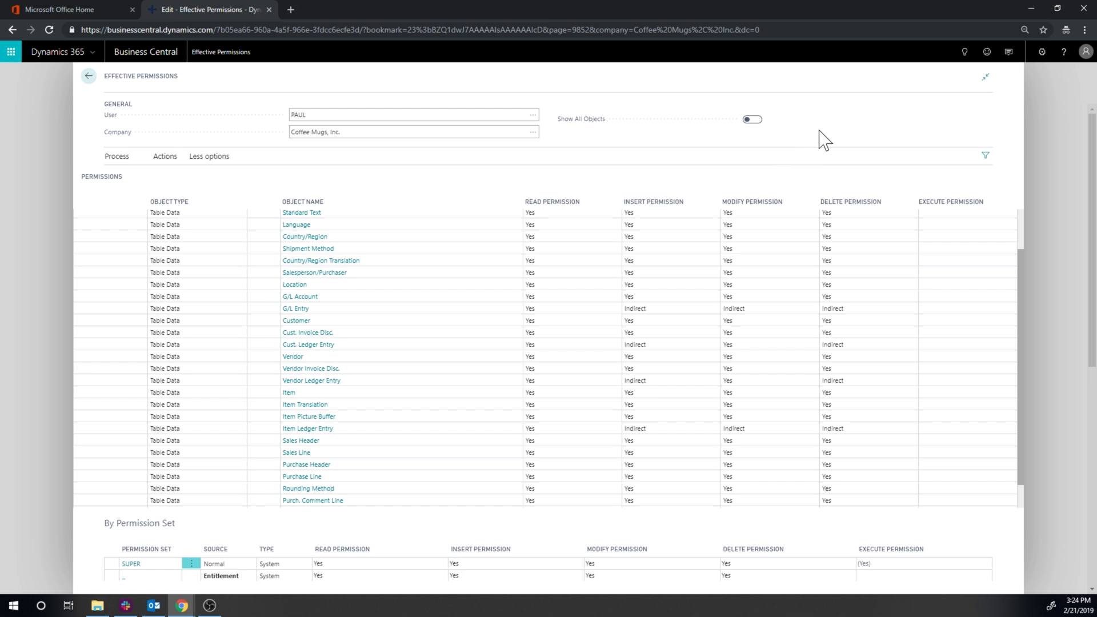
{"action": "left_click", "coordinate": [88, 76]}
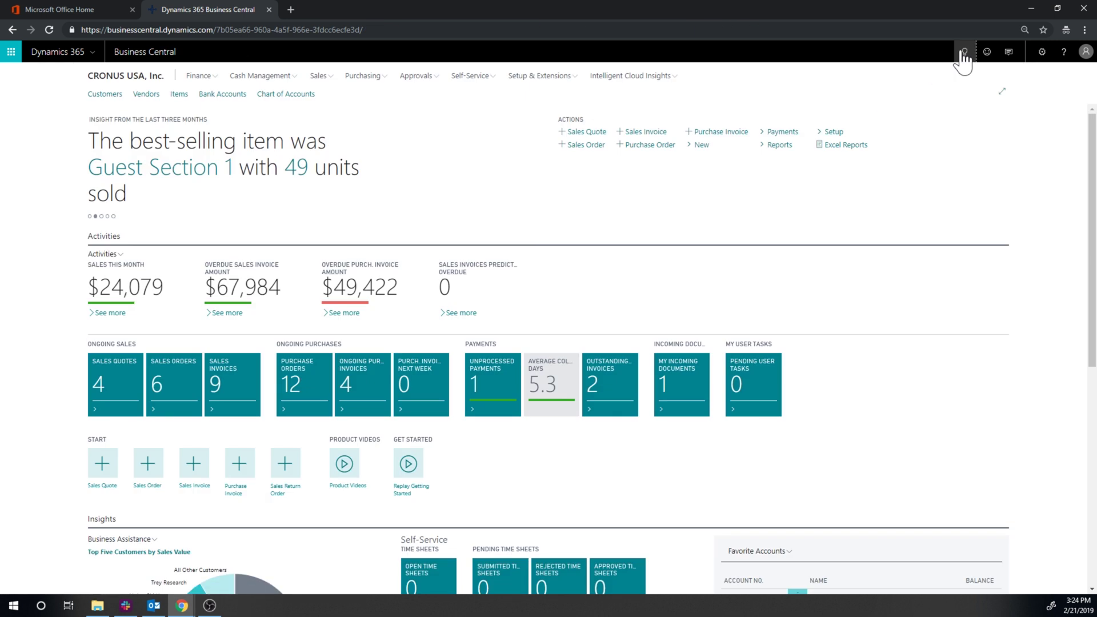
Search for "permissions" and open the Permission Sets page
{"action": "left_click", "coordinate": [964, 52]}
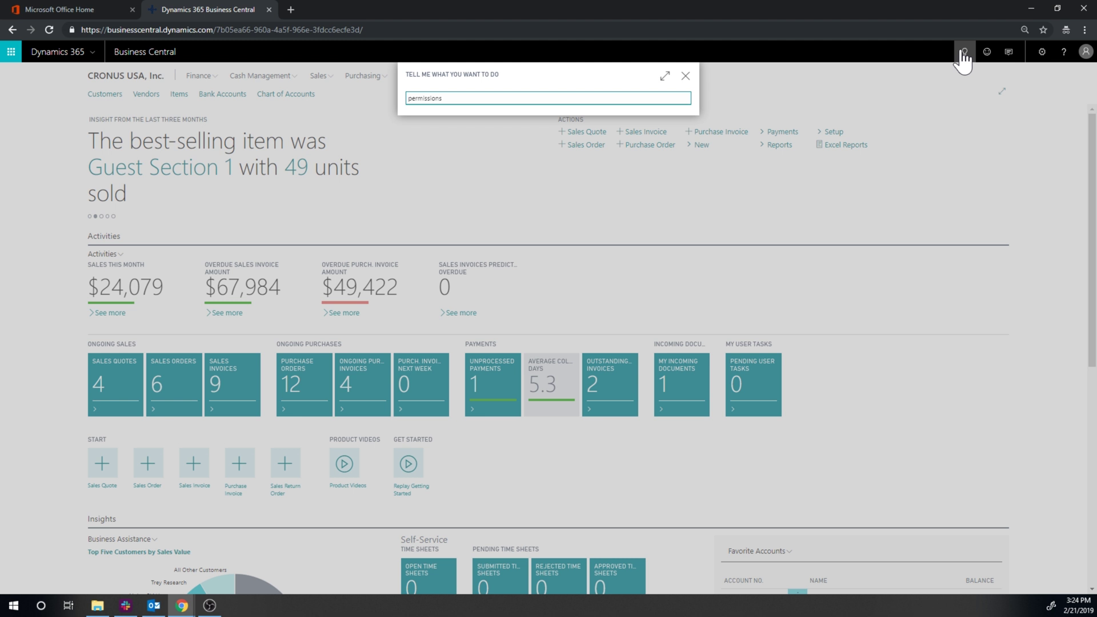
{"action": "type", "text": "permissions"}
{"action": "left_click", "coordinate": [451, 157]}
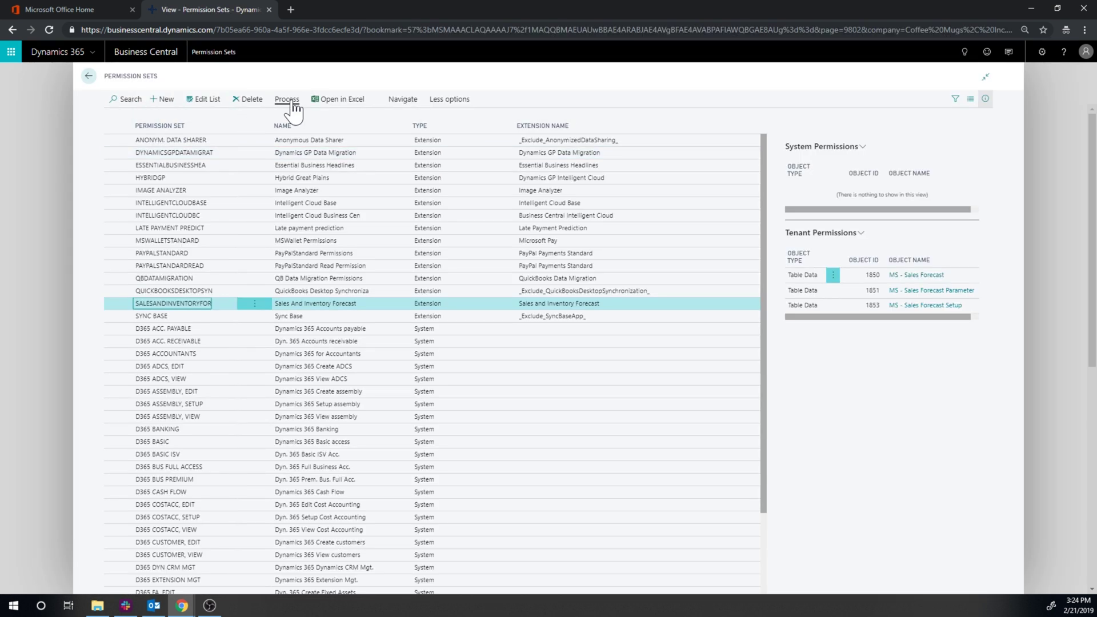
Search for "user" and open the Permission Set by User page
{"action": "left_click", "coordinate": [964, 52]}
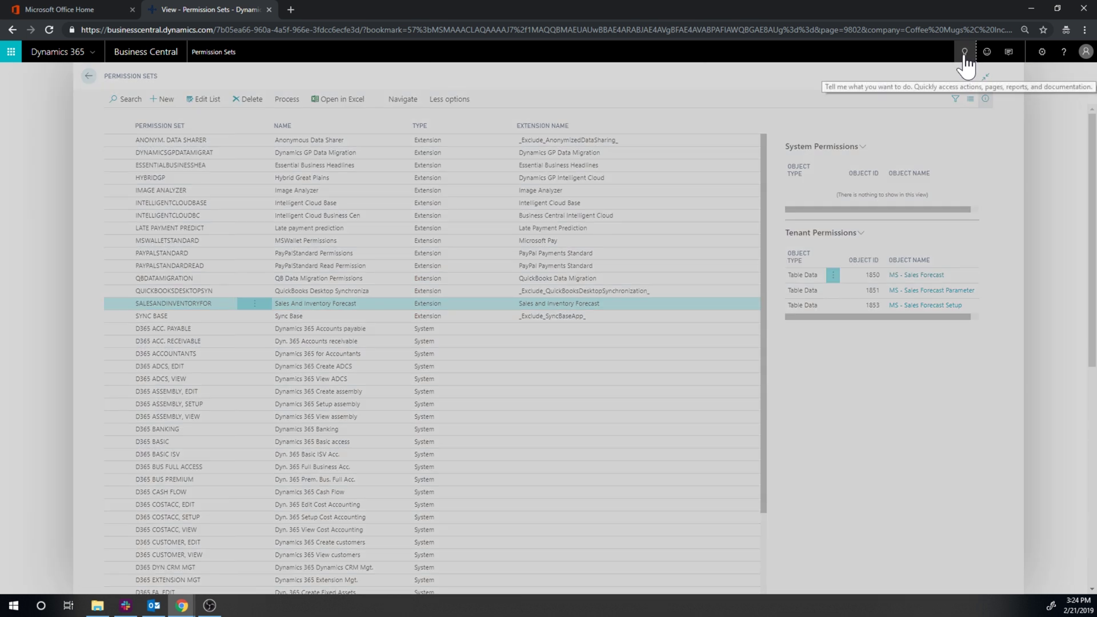
{"action": "type", "text": "user"}
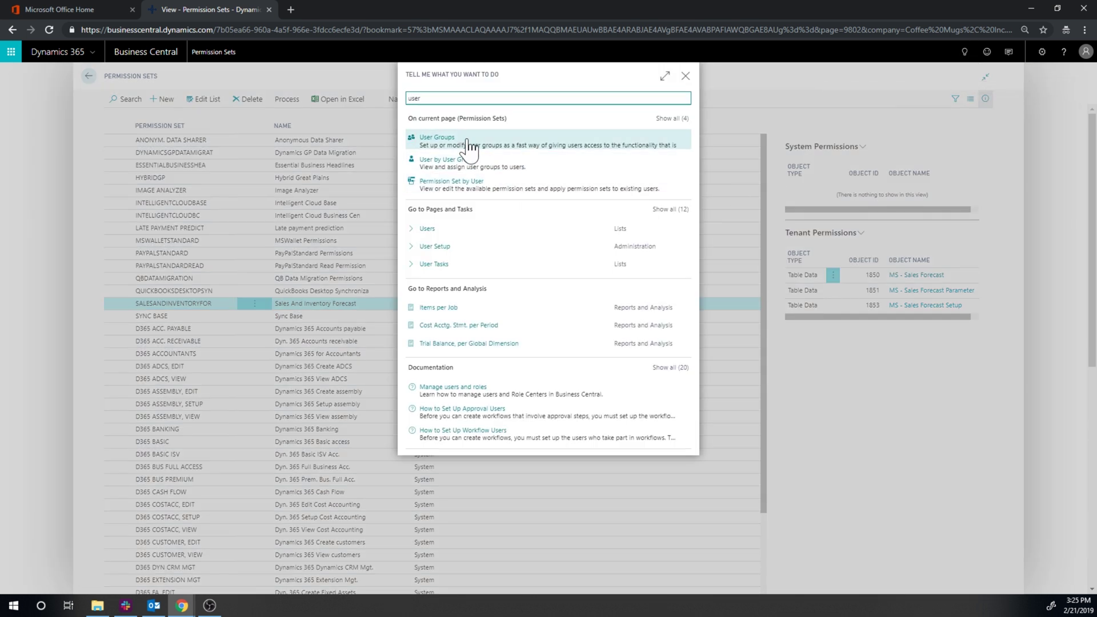
{"action": "left_click", "coordinate": [467, 185]}
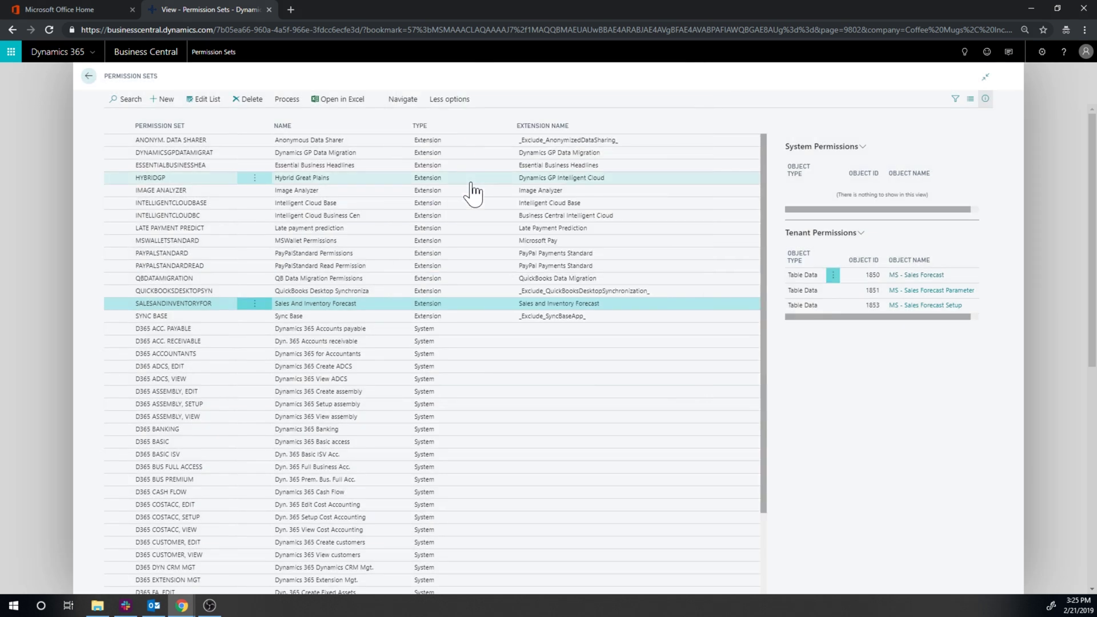